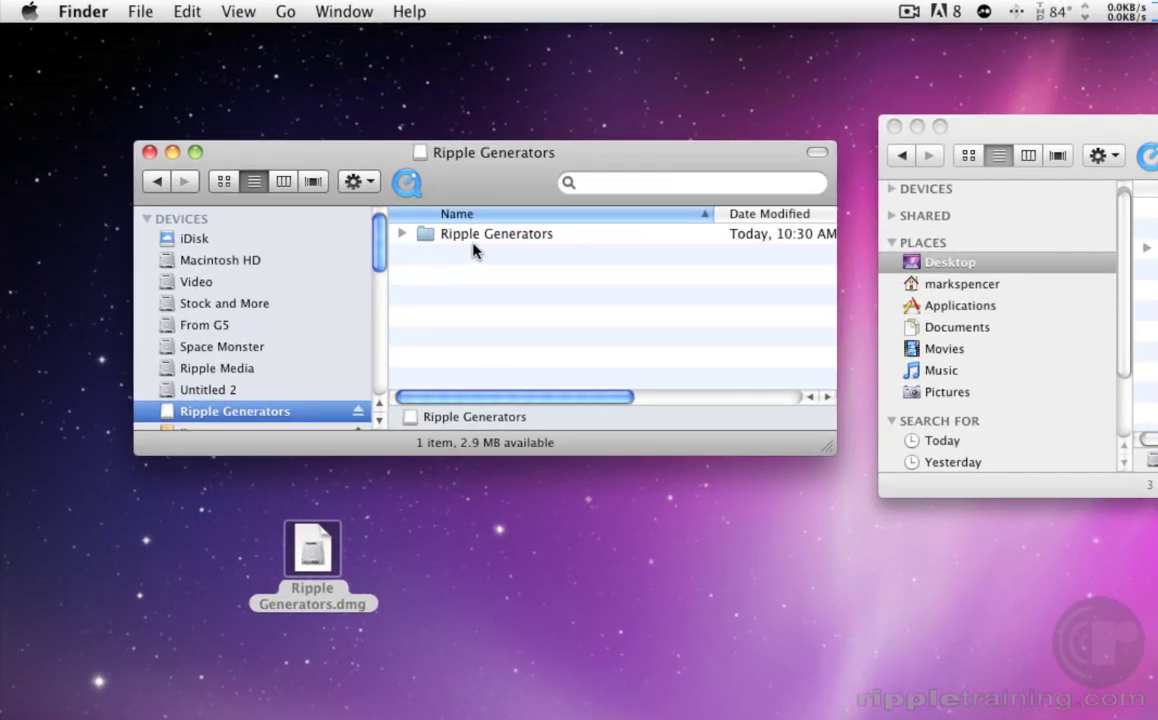
Expand Ripple Generators on the disk image to show Caustics, Cellular and Clouds, then shorten the window slightly
click(401, 233)
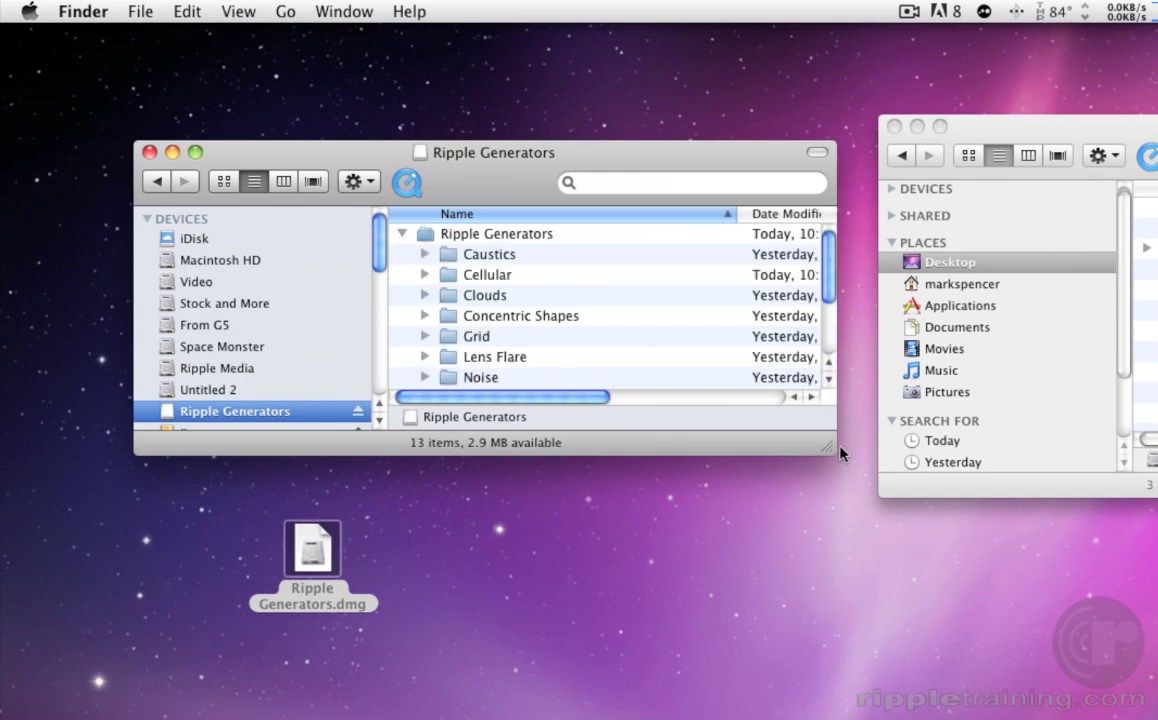
mouse_move(840, 453)
mouse_down()
mouse_move(830, 535)
mouse_move(838, 443)
mouse_up()
Show the Movies folder in the second Finder window and expand Motion Templates
click(401, 233)
click(1079, 128)
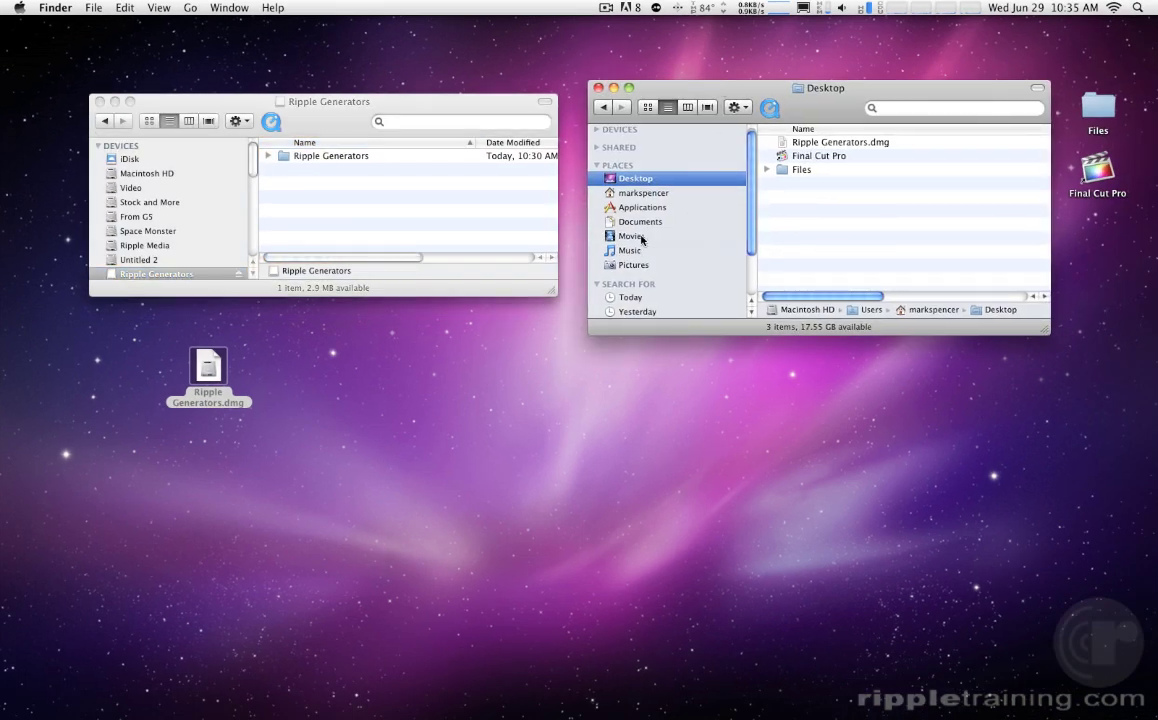
click(642, 239)
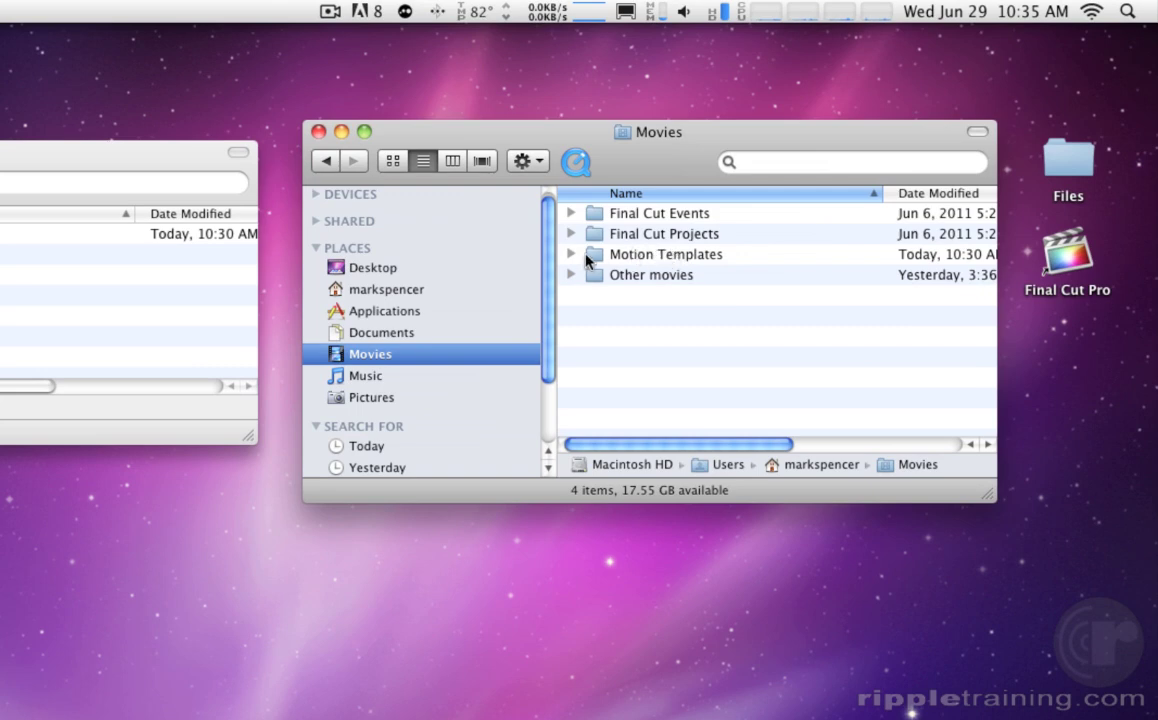
click(572, 254)
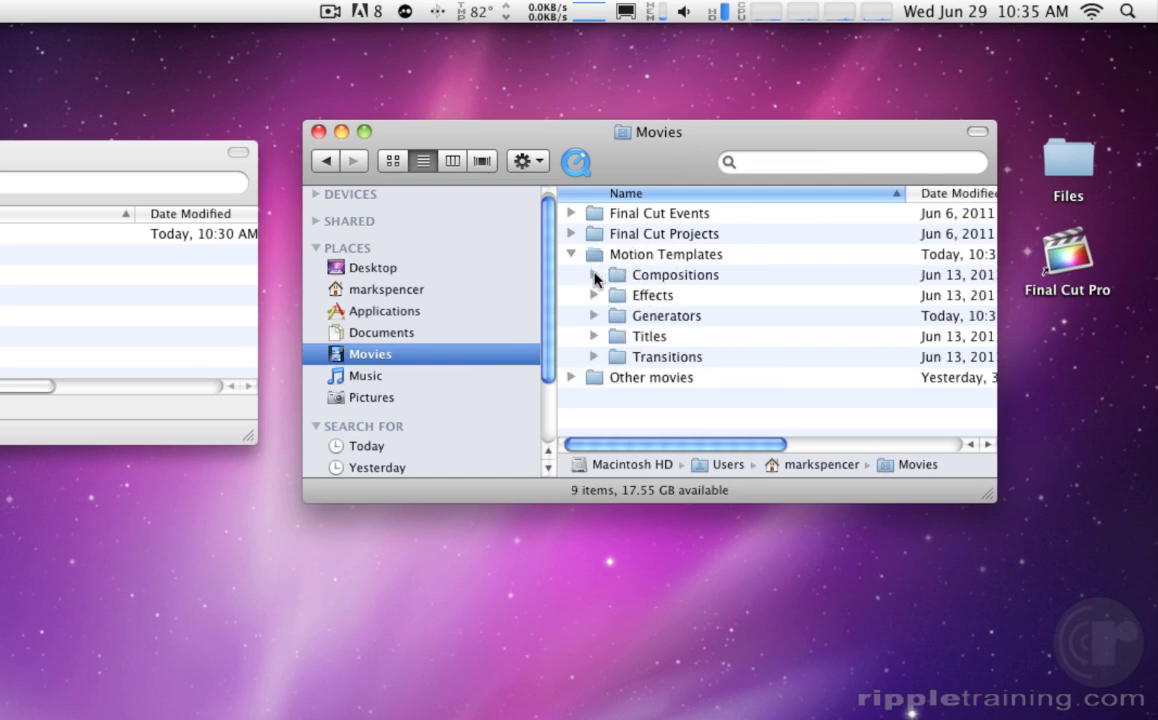
Expand Compositions, Effects, Generators, Titles and Transitions, then copy Ripple Generators into Generators
click(594, 276)
click(594, 296)
click(594, 316)
click(594, 336)
click(594, 357)
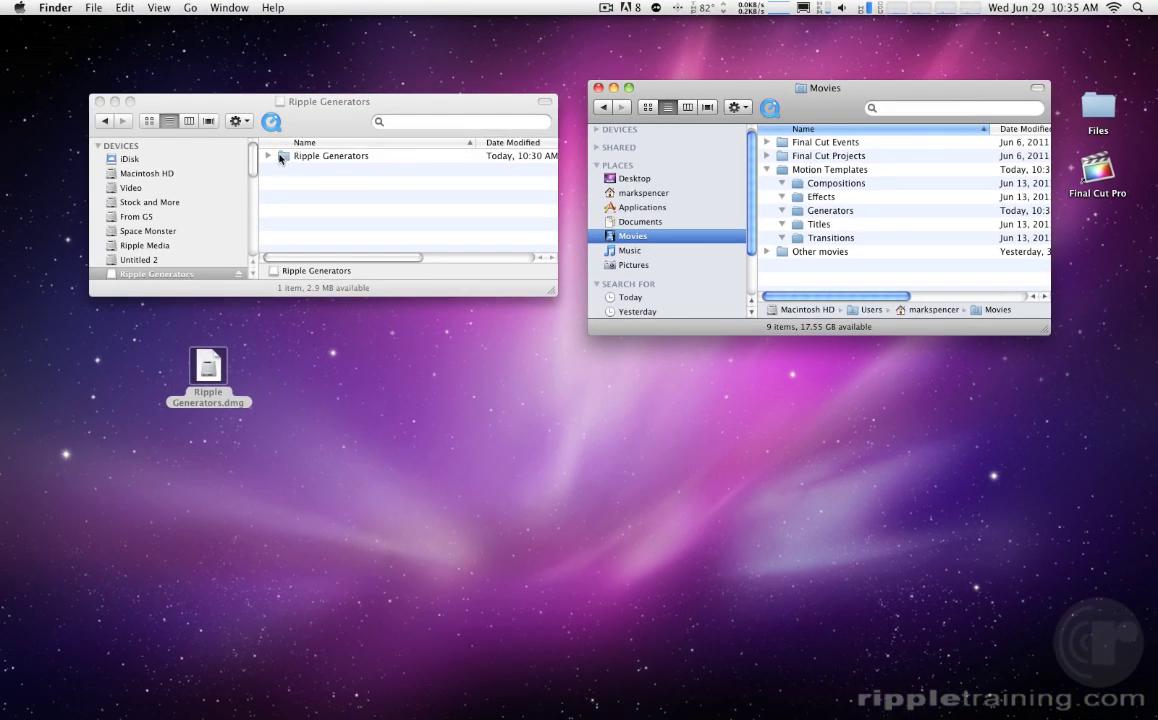
drag(281, 157, 830, 214)
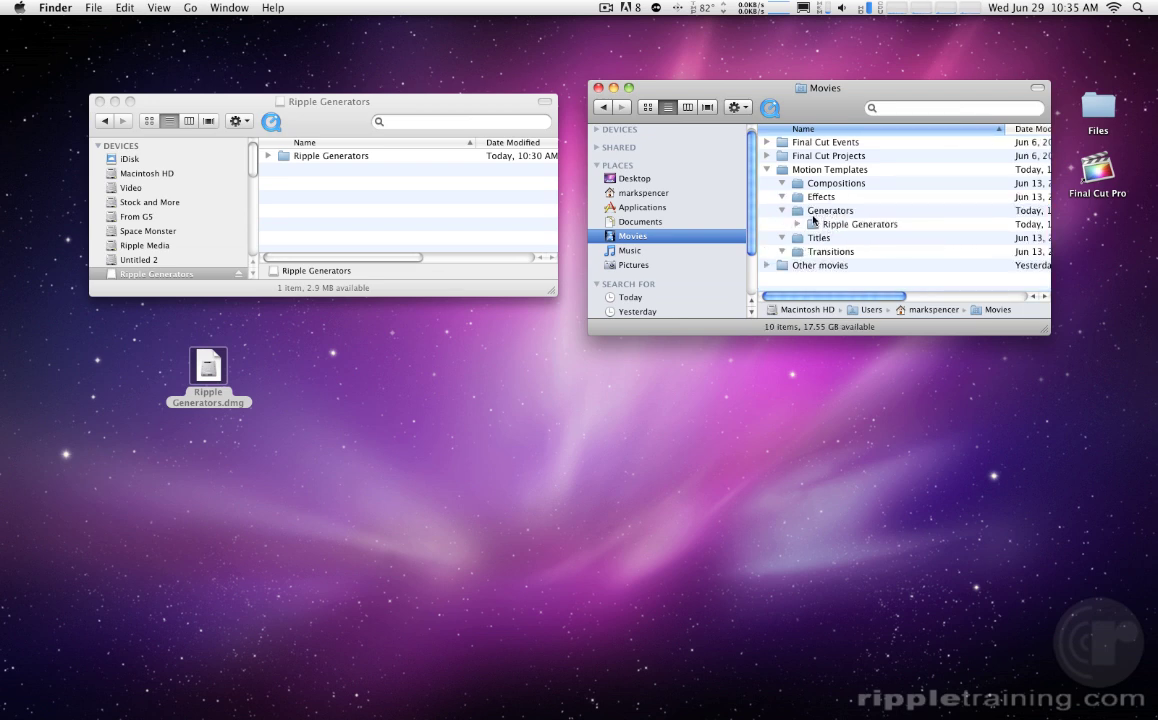
click(1090, 176)
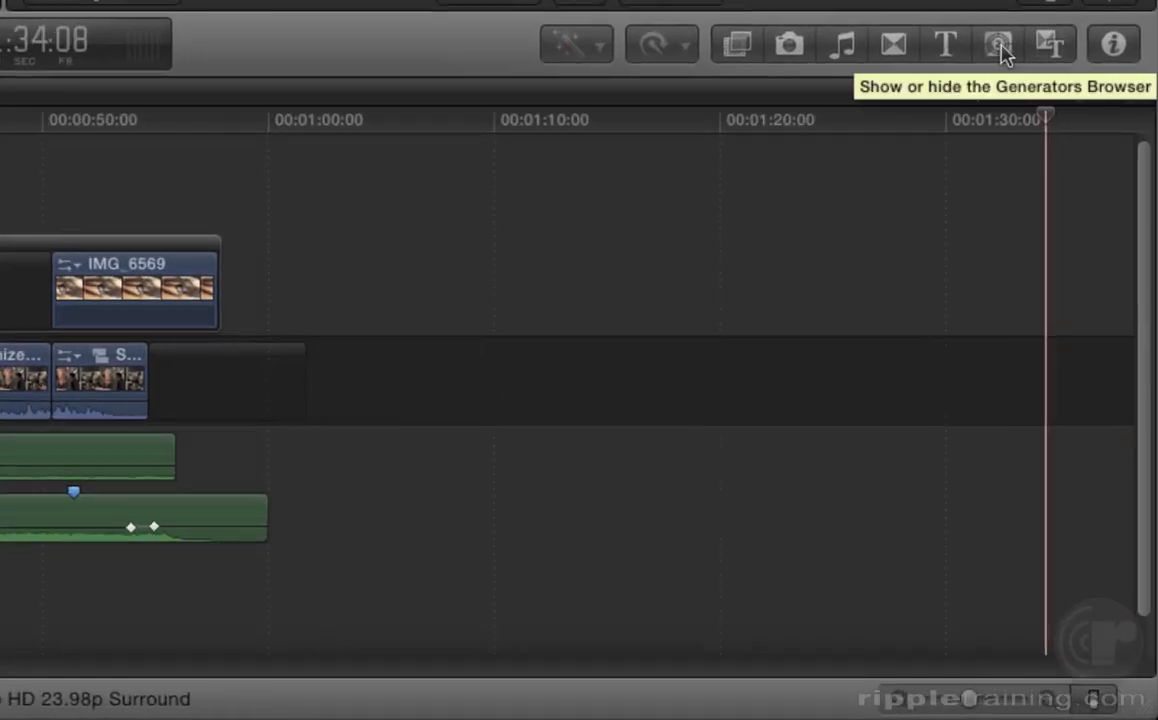
Show the 12-item Ripple Generators category in the Generators Browser and fit the timeline with Shift-Z
click(1000, 45)
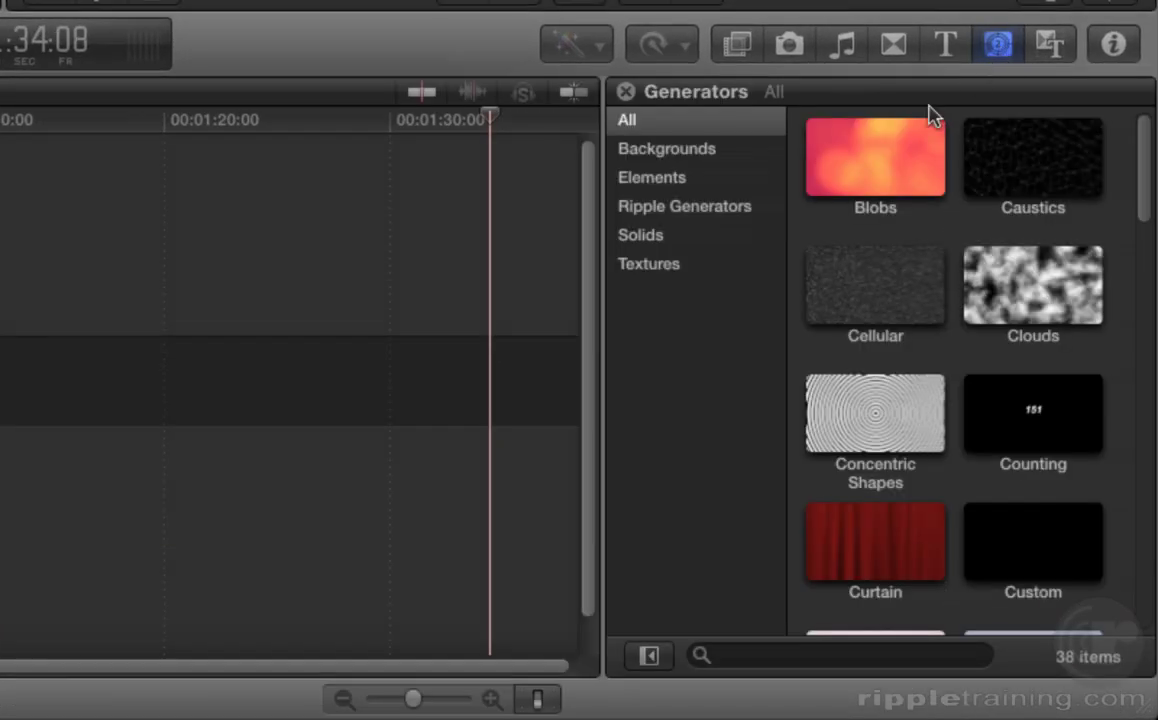
click(703, 212)
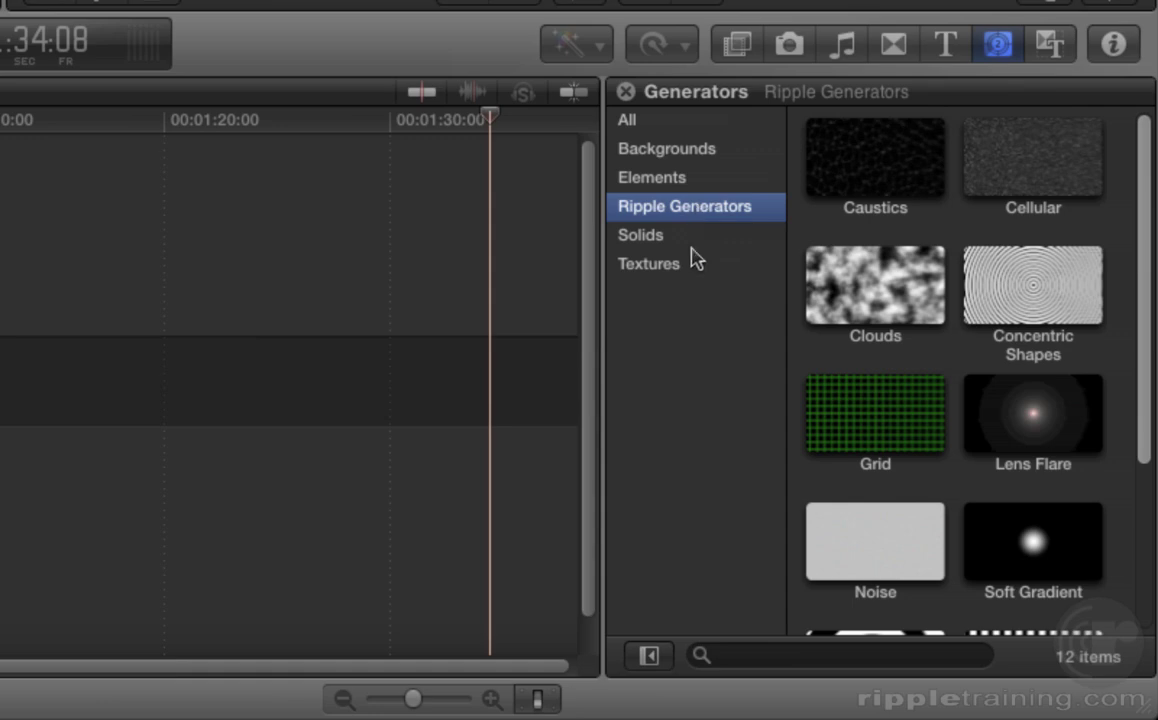
mouse_move(1143, 232)
mouse_down()
mouse_move(1142, 408)
mouse_move(1142, 235)
mouse_up()
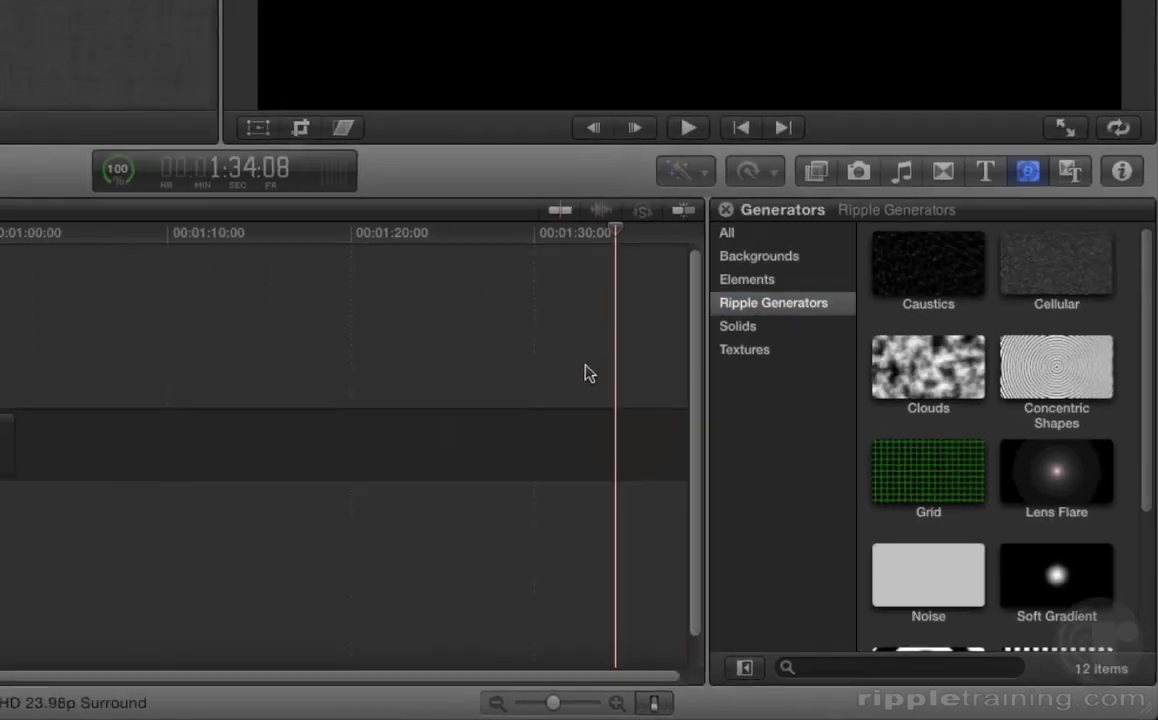
key(shift+z)
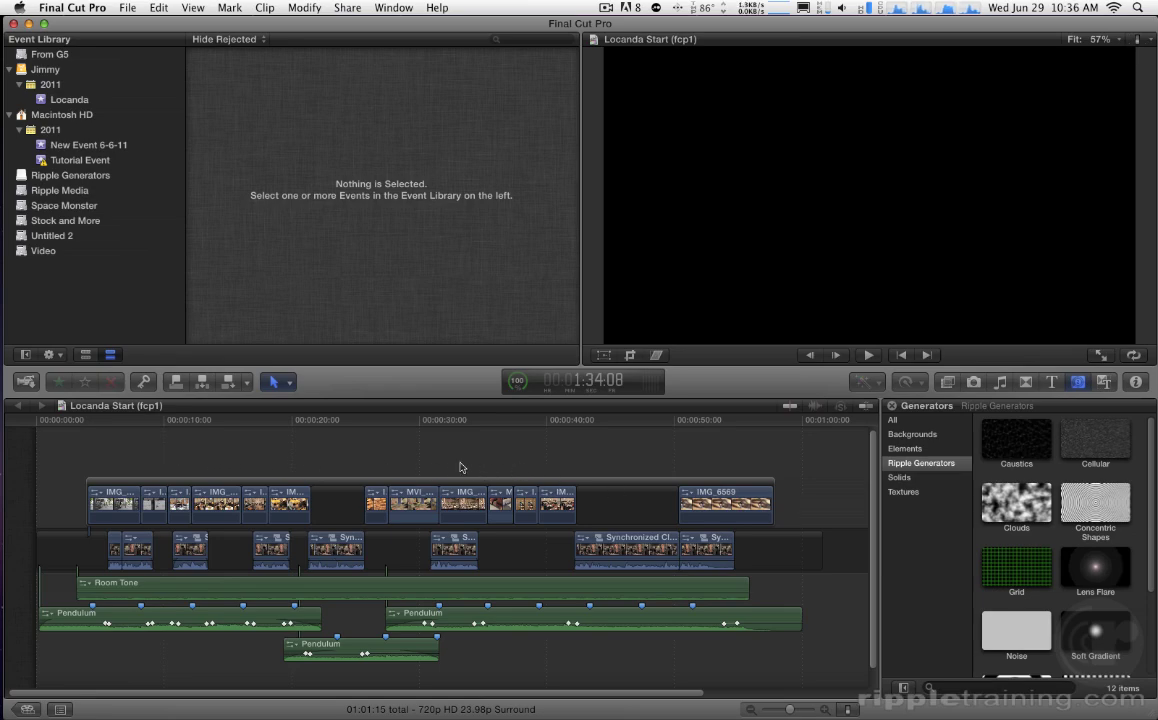
Move the playhead to about 10 seconds and drop Concentric Shapes above the storyline there
drag(135, 421, 171, 425)
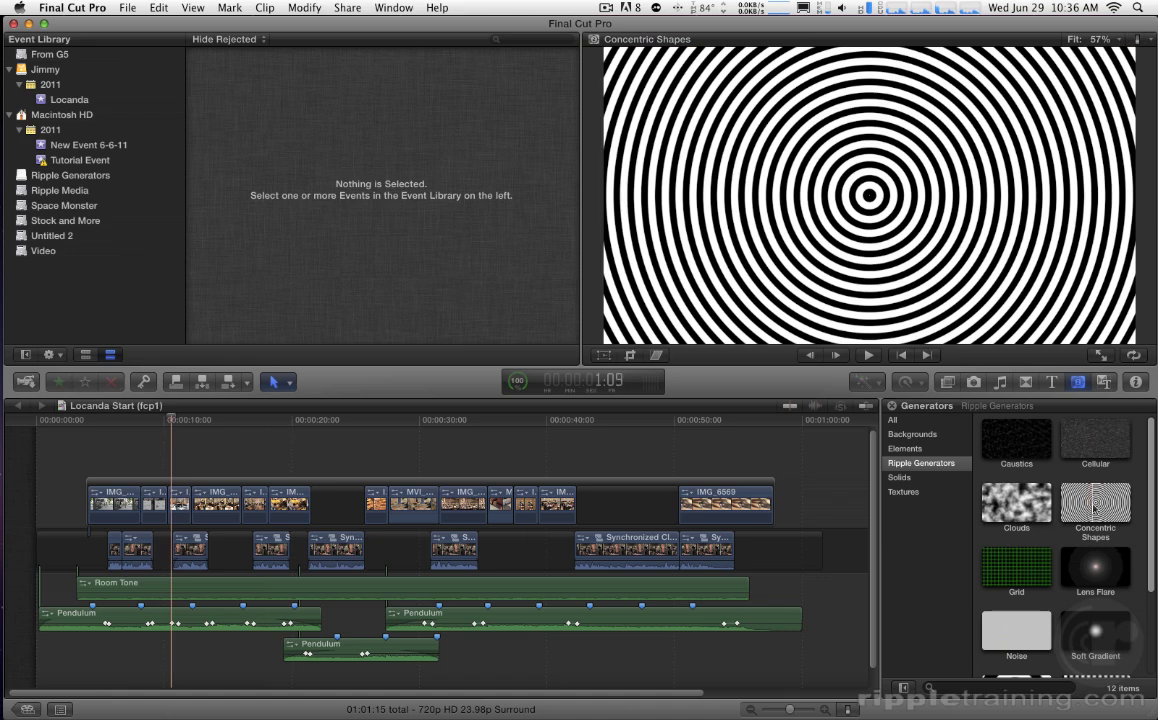
drag(1093, 508, 153, 440)
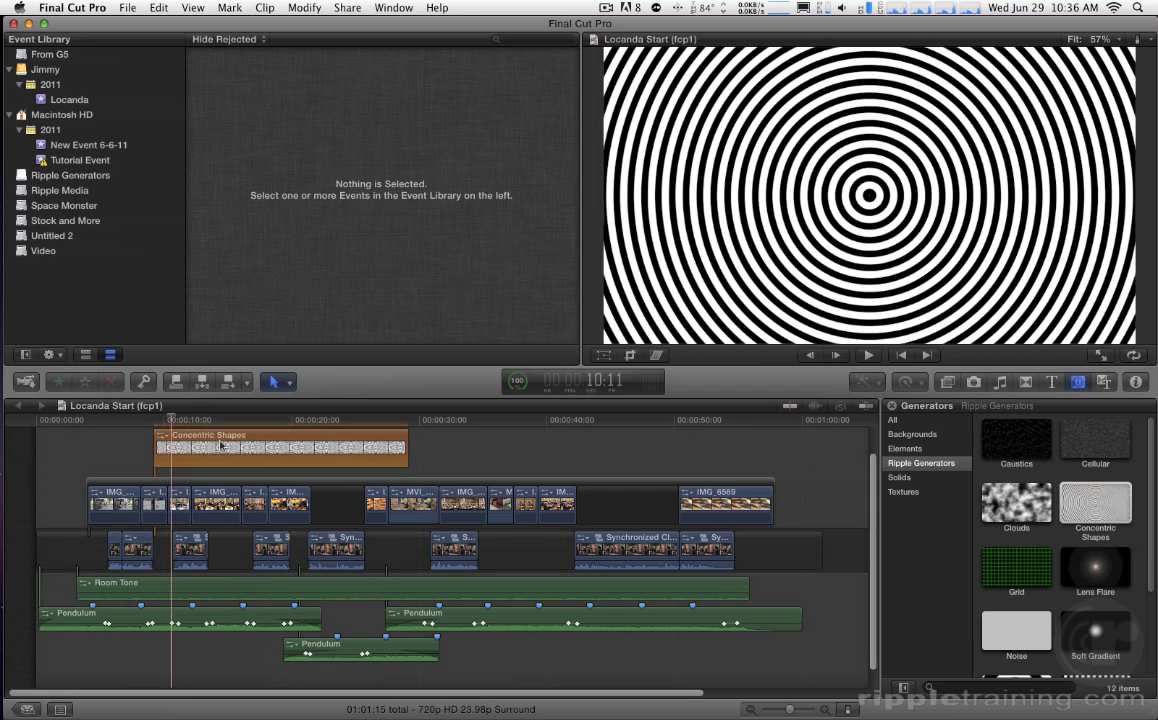
Give the Concentric Shapes generator Width 123.1 and Center -0.04, 0.07 using the viewer's on-screen handles
click(221, 446)
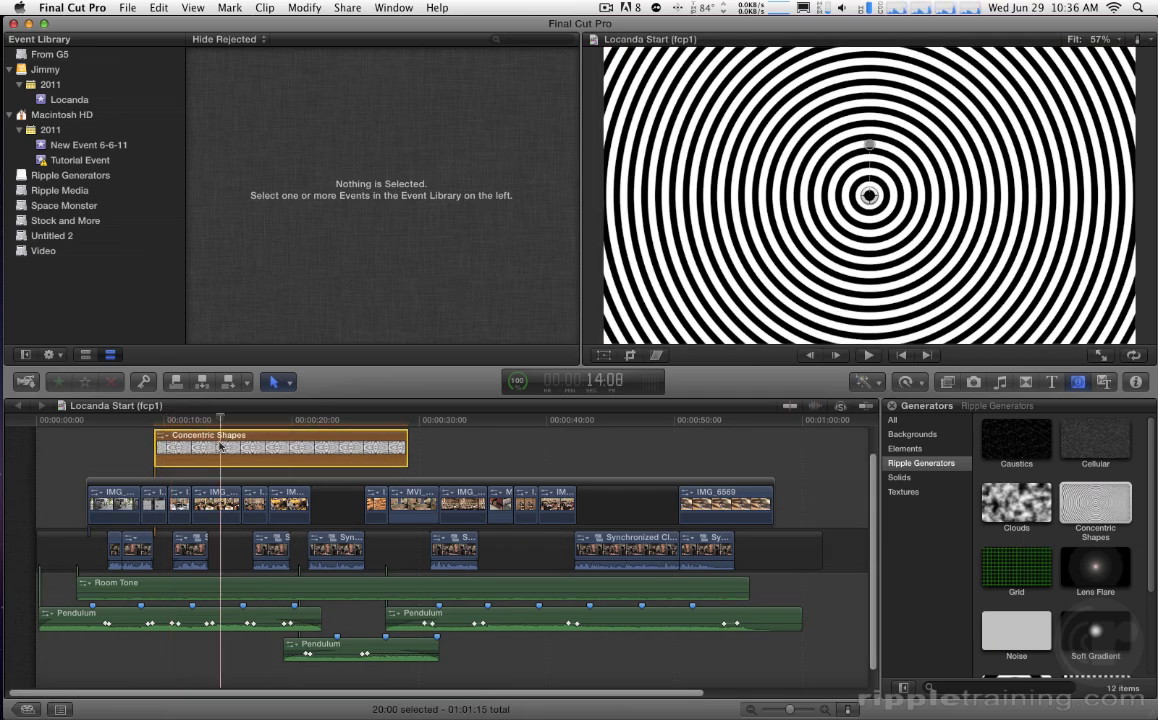
click(1136, 383)
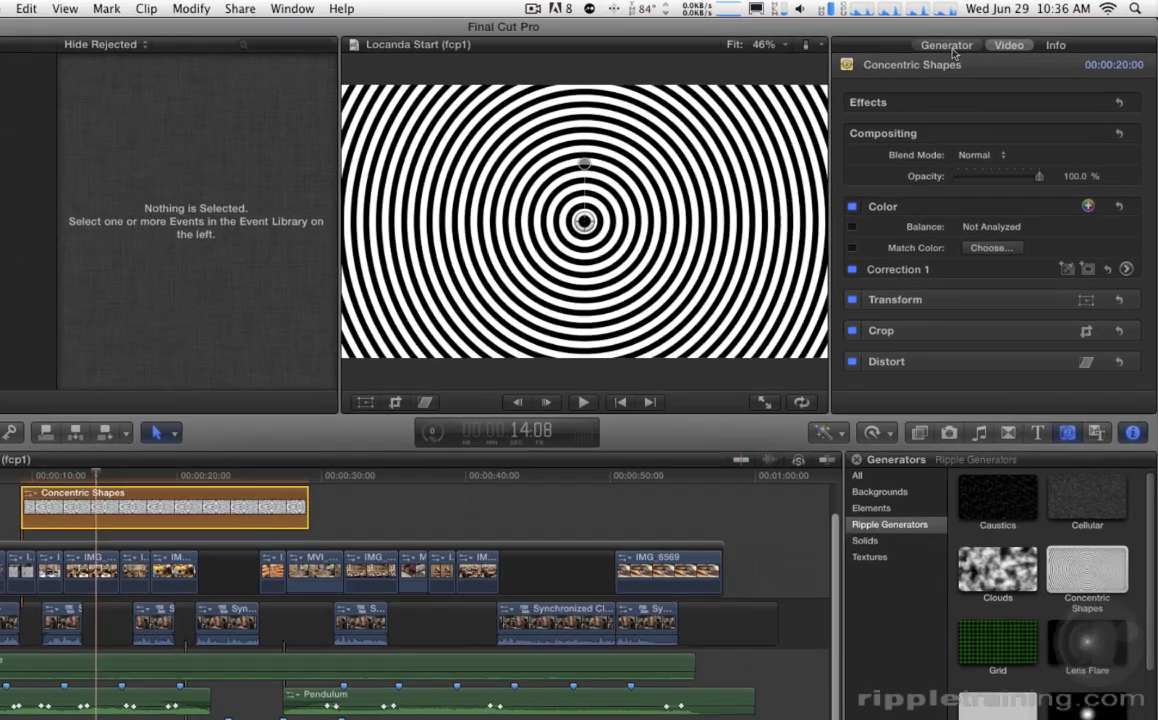
click(971, 40)
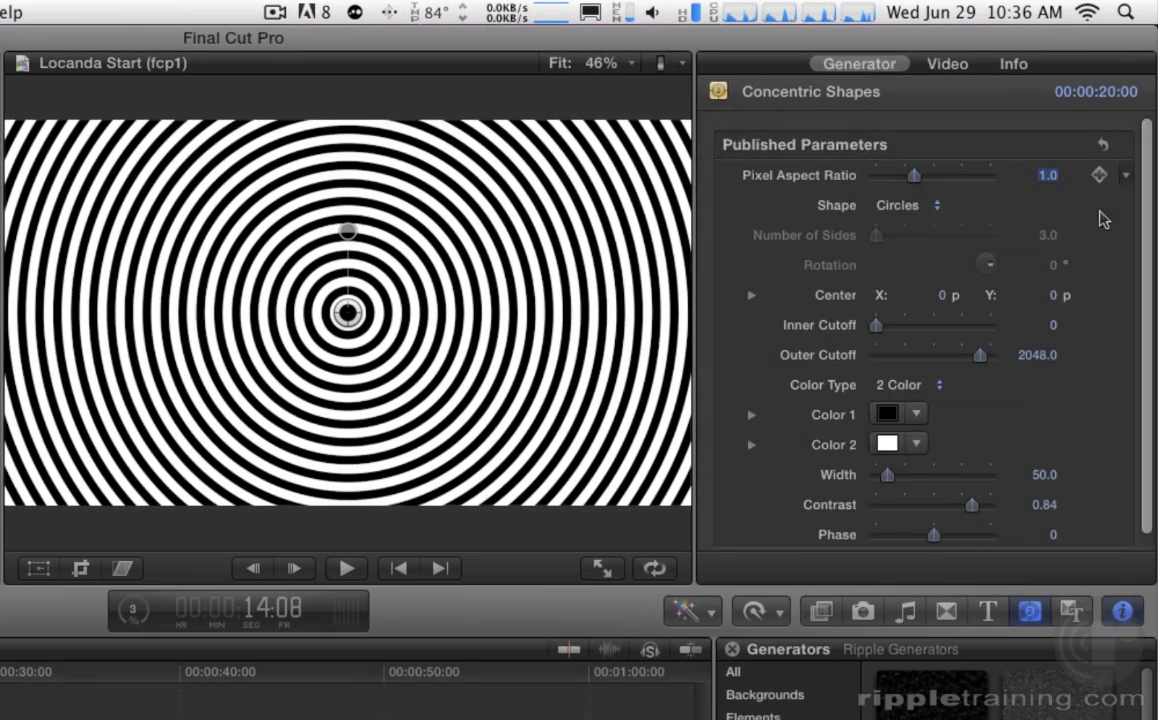
scroll(1146, 258, down, 1)
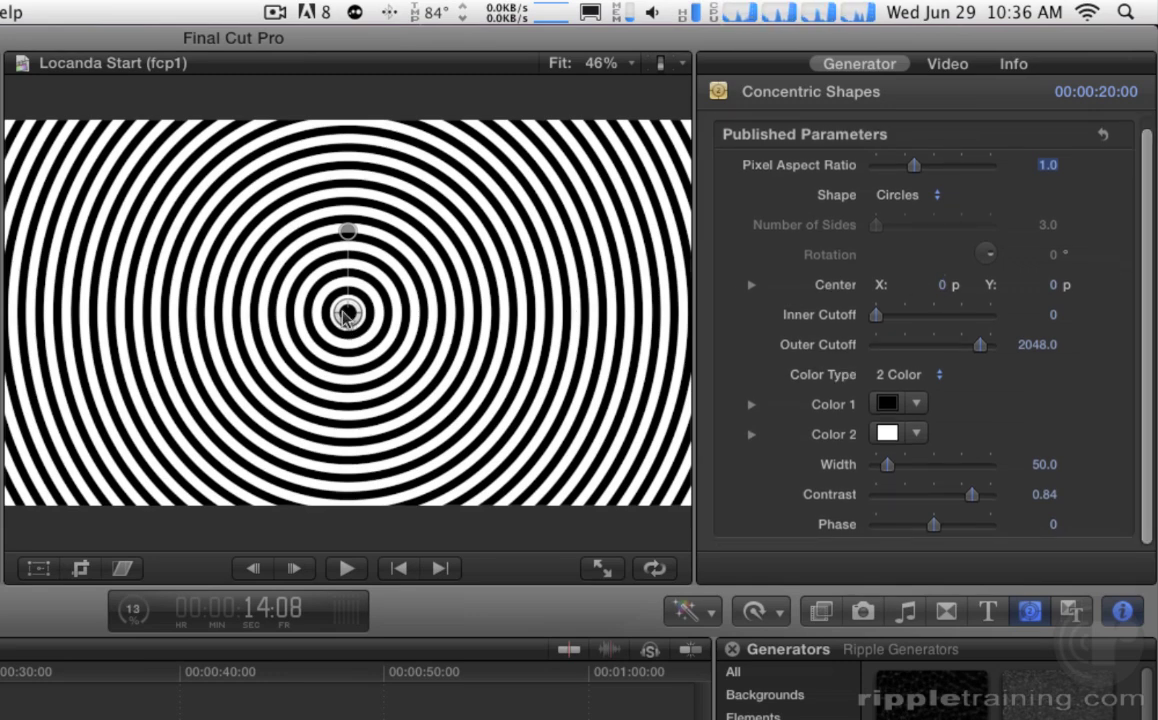
mouse_move(347, 315)
mouse_down()
mouse_move(420, 305)
mouse_move(434, 277)
mouse_move(100, 232)
mouse_move(353, 309)
mouse_up()
drag(356, 232, 376, 138)
drag(353, 311, 336, 296)
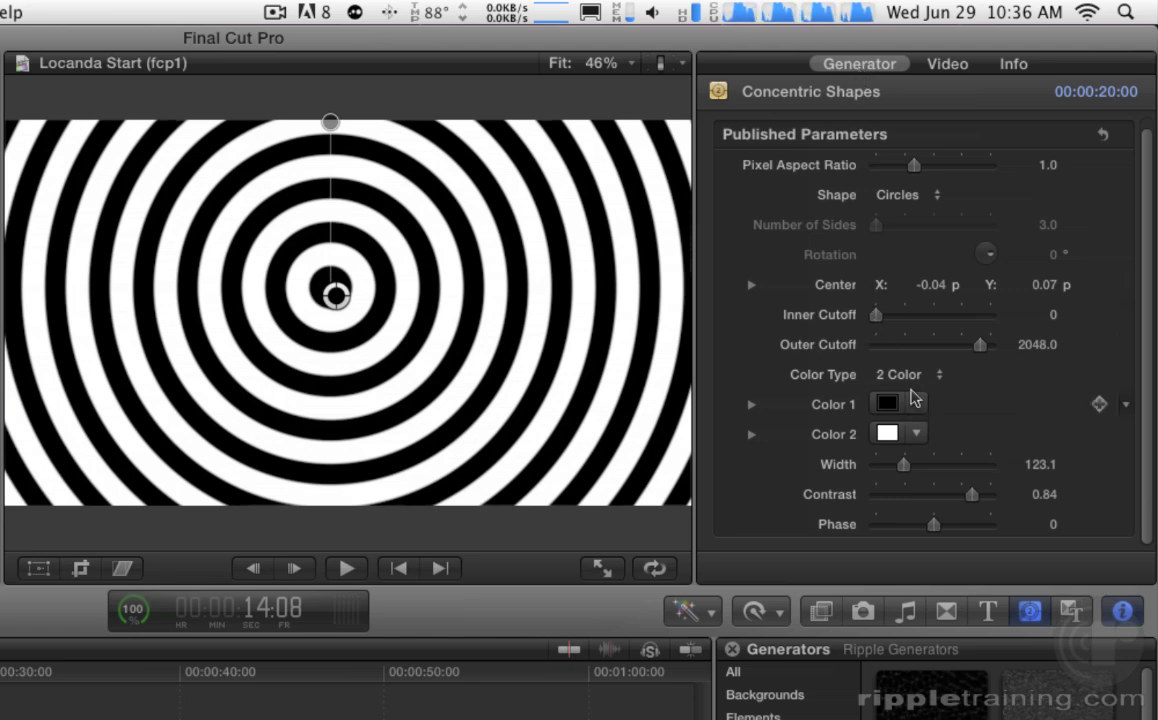
Set the ring colours to red for Color 1 and yellow for Color 2
click(918, 402)
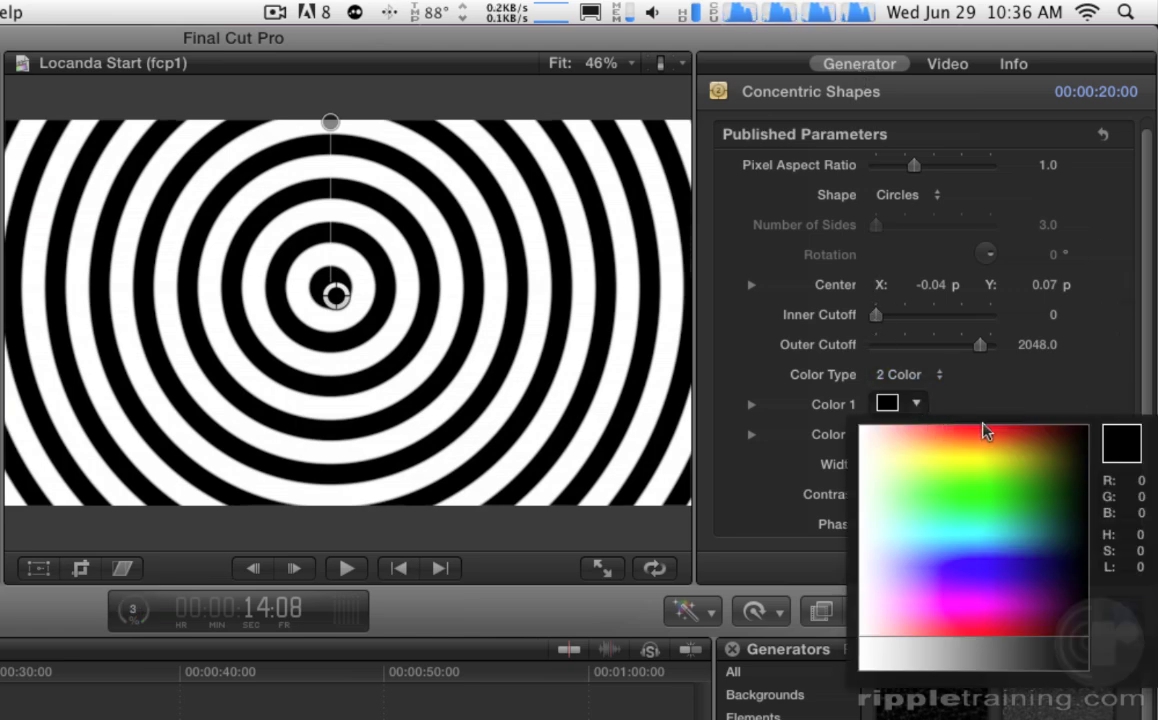
click(1010, 431)
click(916, 433)
click(955, 479)
drag(955, 479, 952, 533)
Set Phase to 330 and keep Color Type at 2 Color after trying Gradient
click(1127, 528)
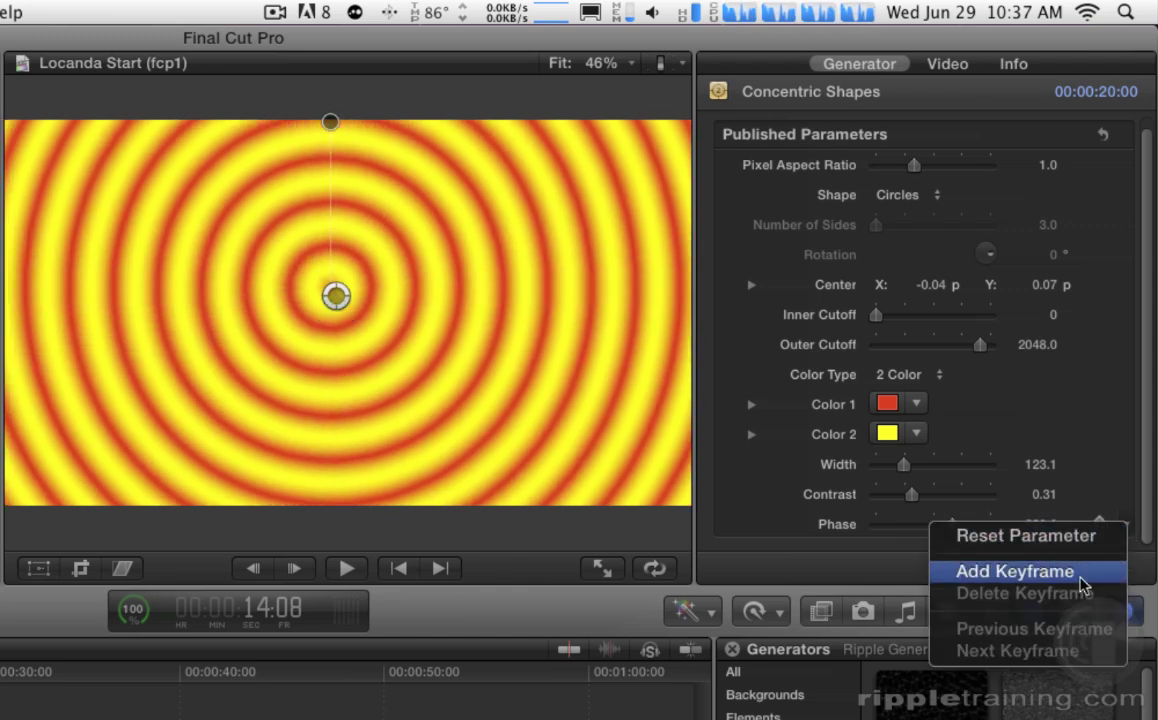
click(1099, 445)
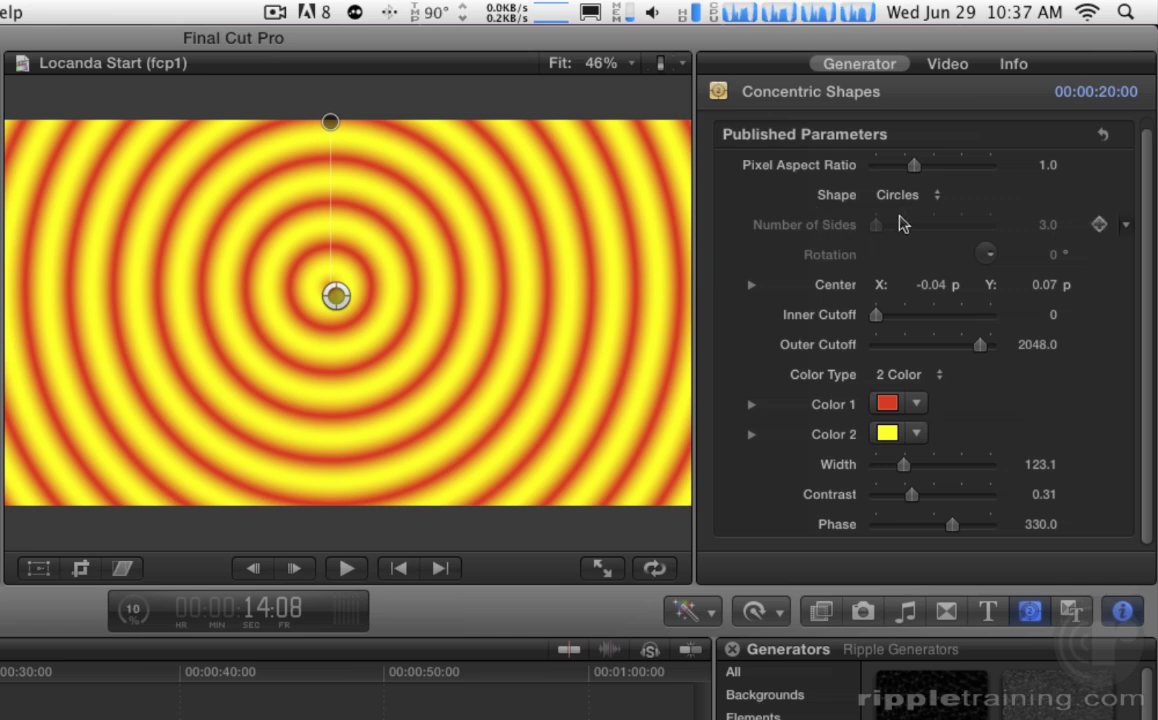
click(911, 376)
click(935, 393)
click(903, 376)
click(918, 358)
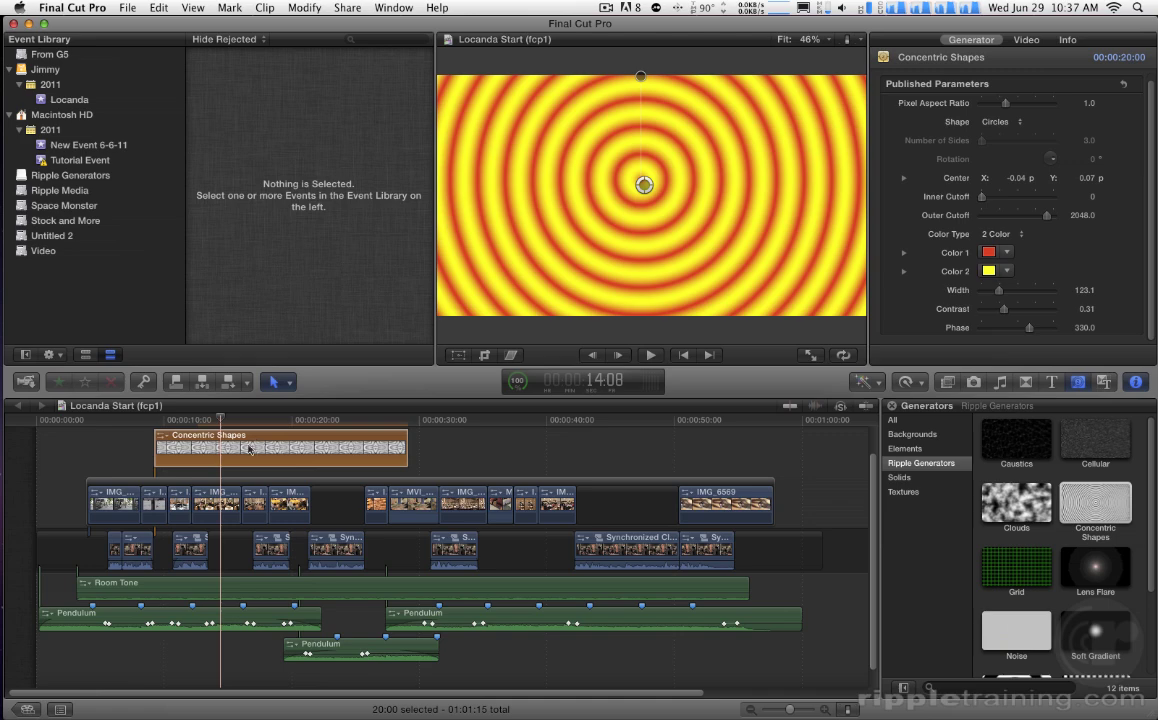
Delete the Concentric Shapes clip and connect a Lens Flare generator above the storyline near 10 seconds
click(249, 449)
key(Delete)
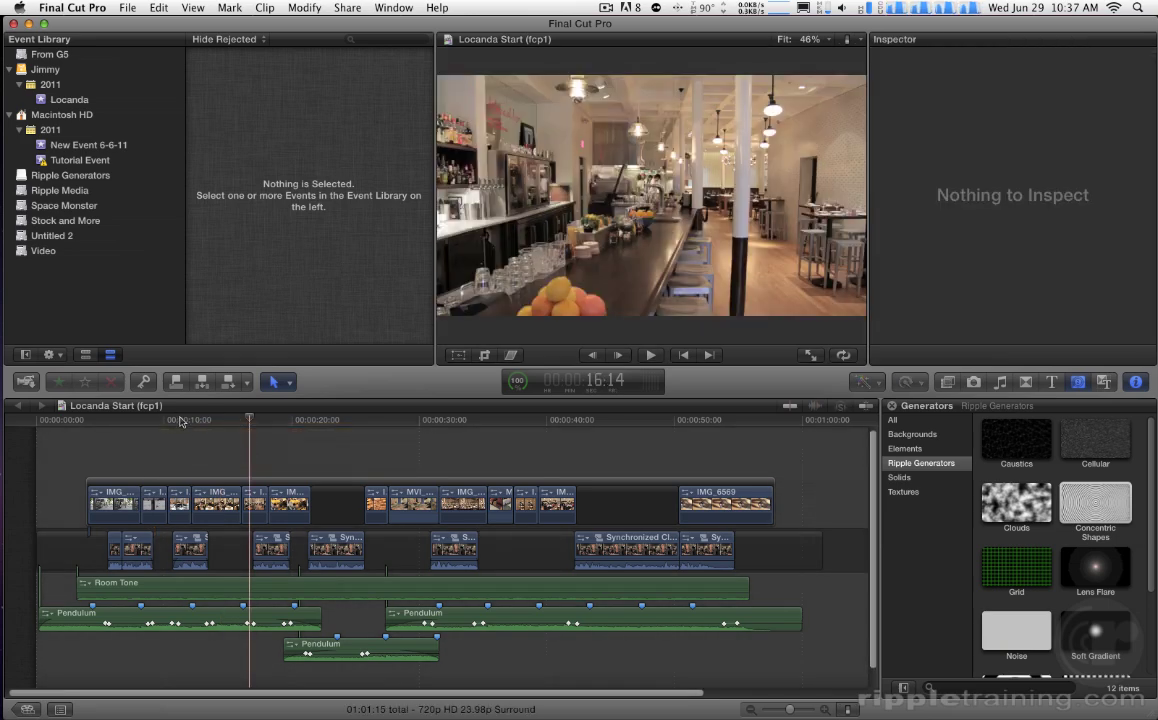
click(181, 421)
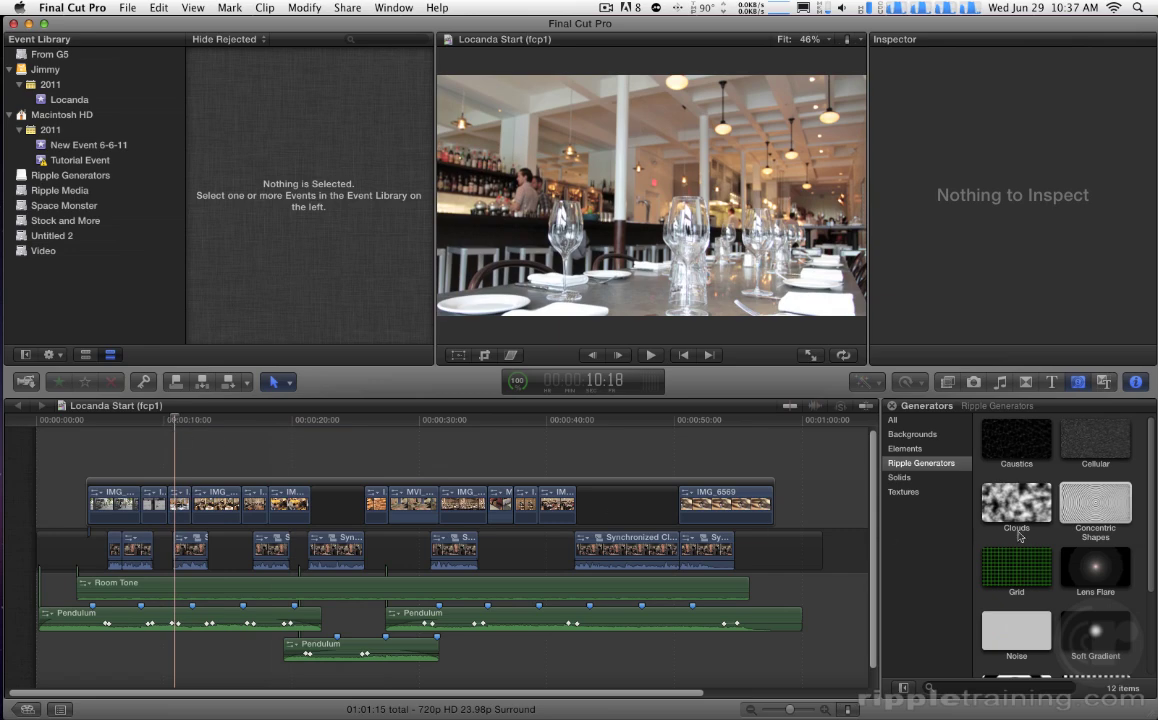
drag(1095, 570, 166, 441)
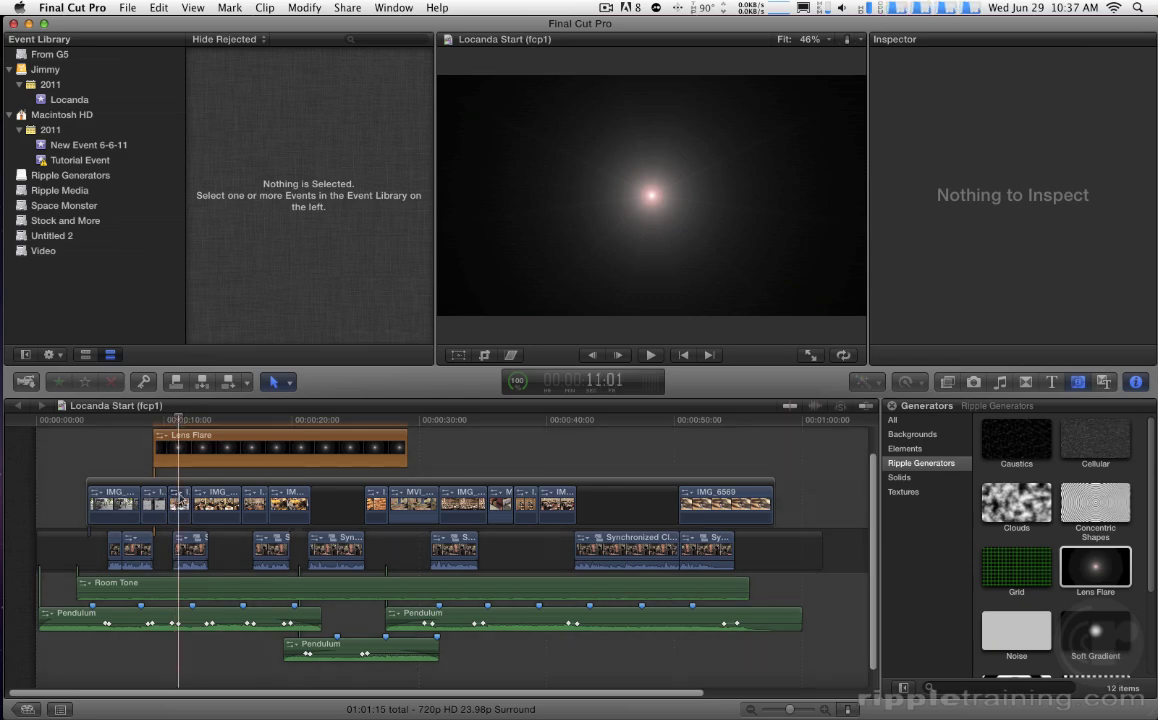
click(230, 445)
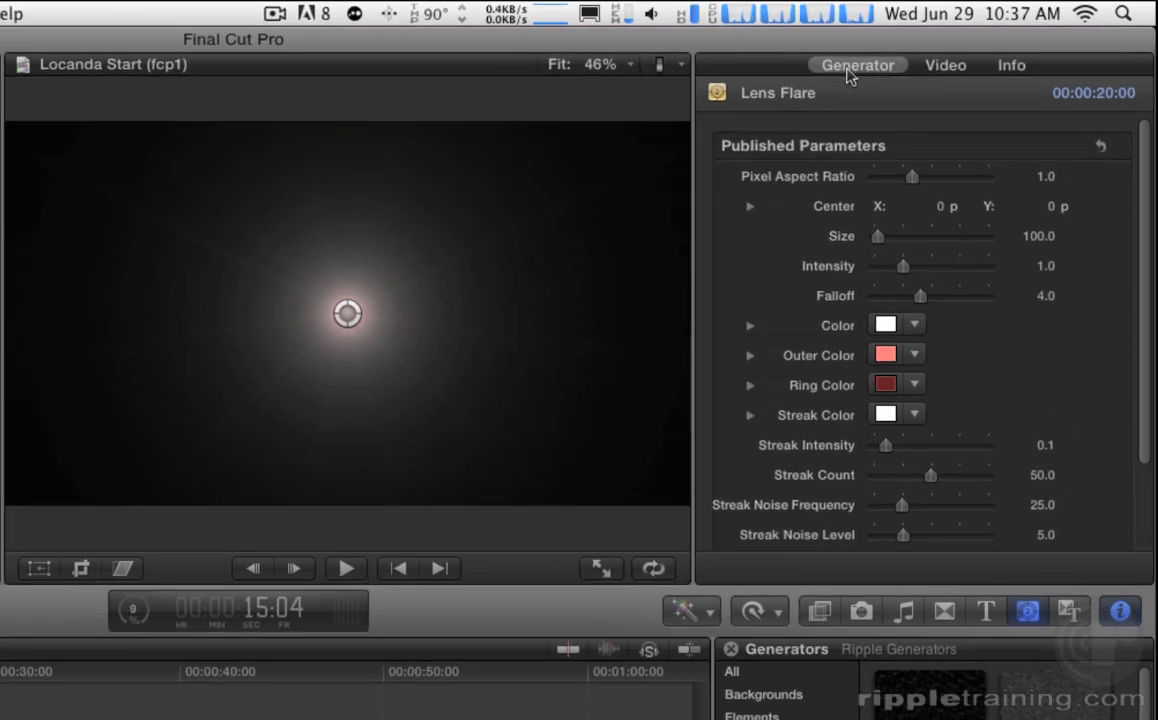
Set the Lens Flare's compositing blend mode to Add and shift the flare centre right
click(942, 68)
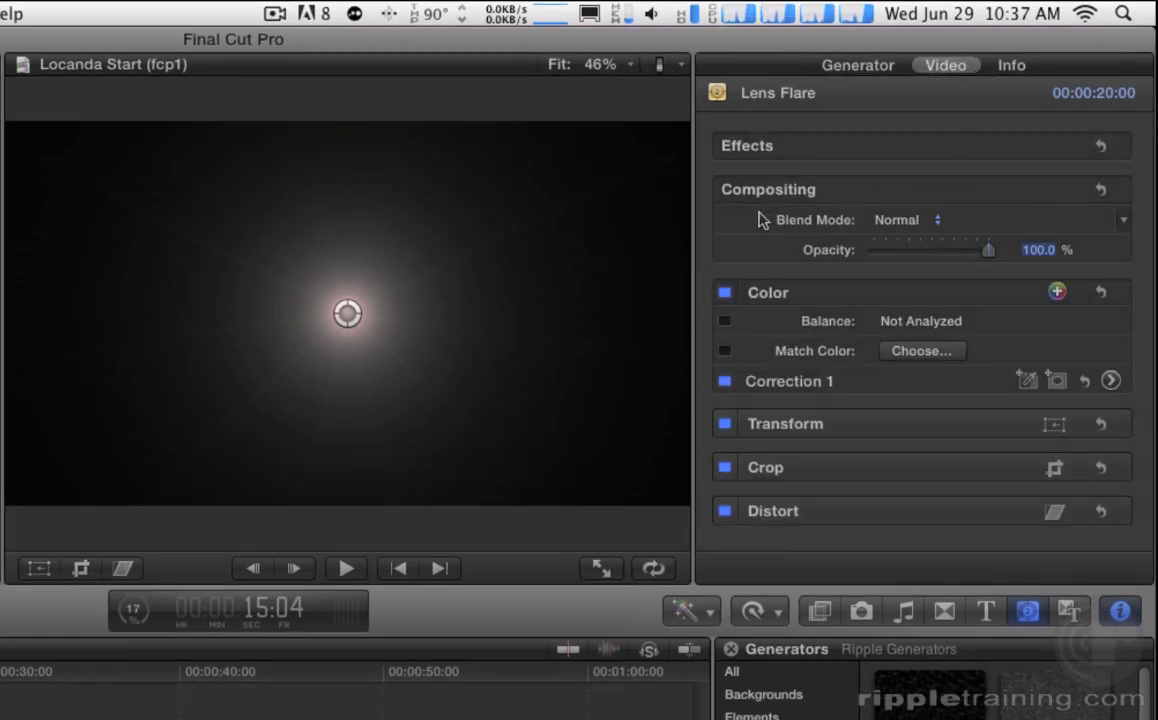
click(930, 222)
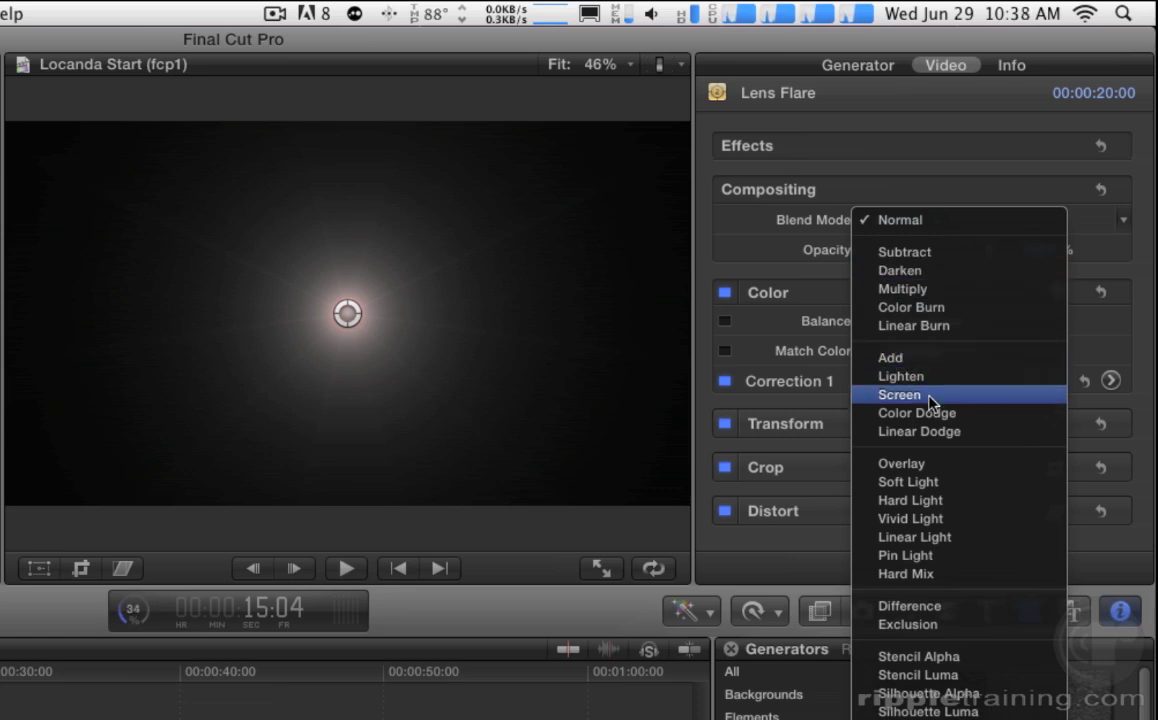
key(Escape)
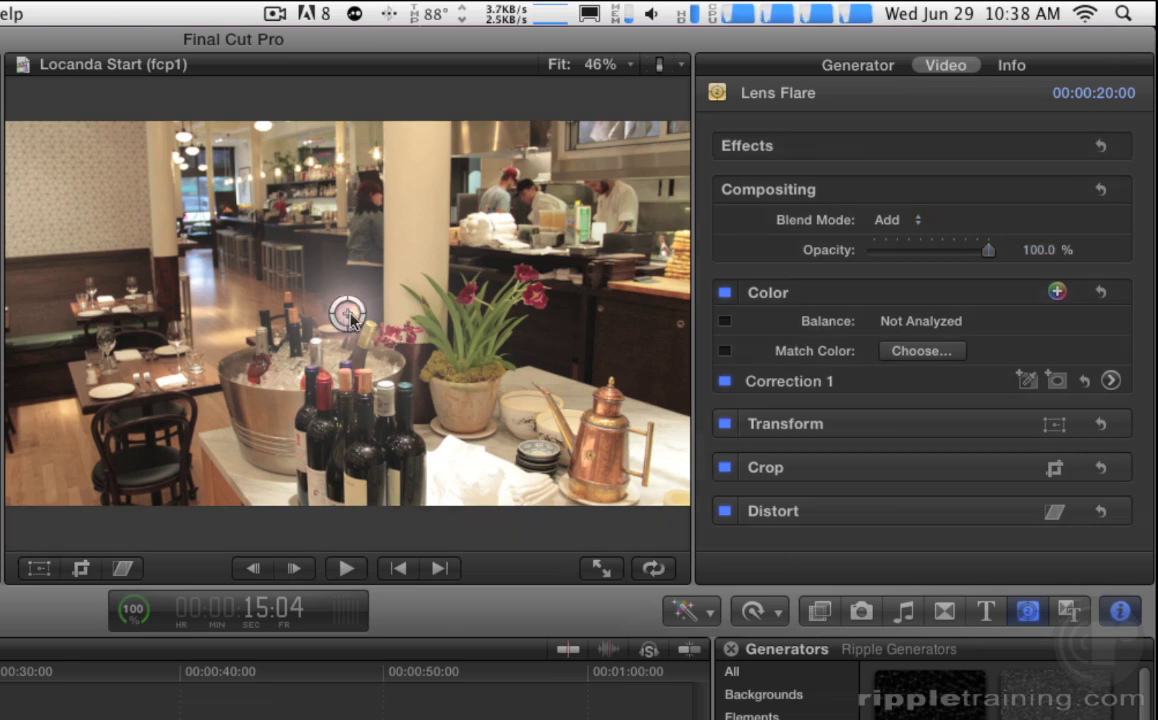
drag(347, 316, 441, 343)
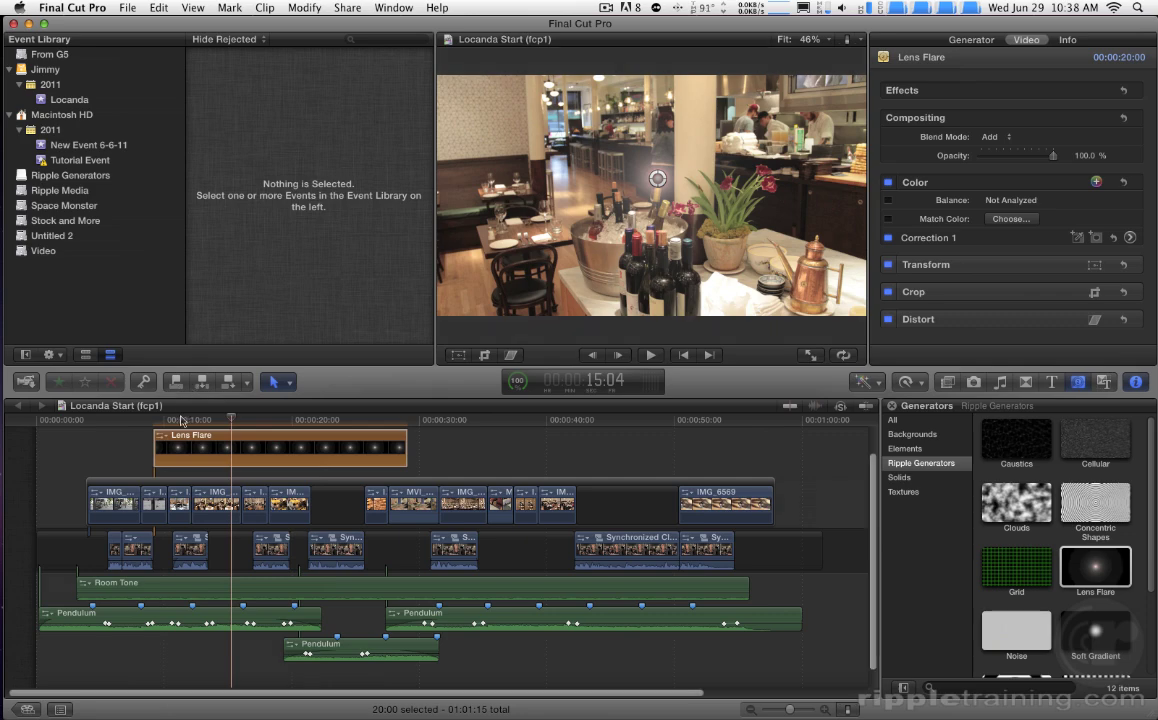
At 11:01, put the flare on the left wine glass with Intensity 1.74 and Size 105
mouse_move(180, 420)
mouse_down()
mouse_move(155, 420)
mouse_move(179, 422)
mouse_up()
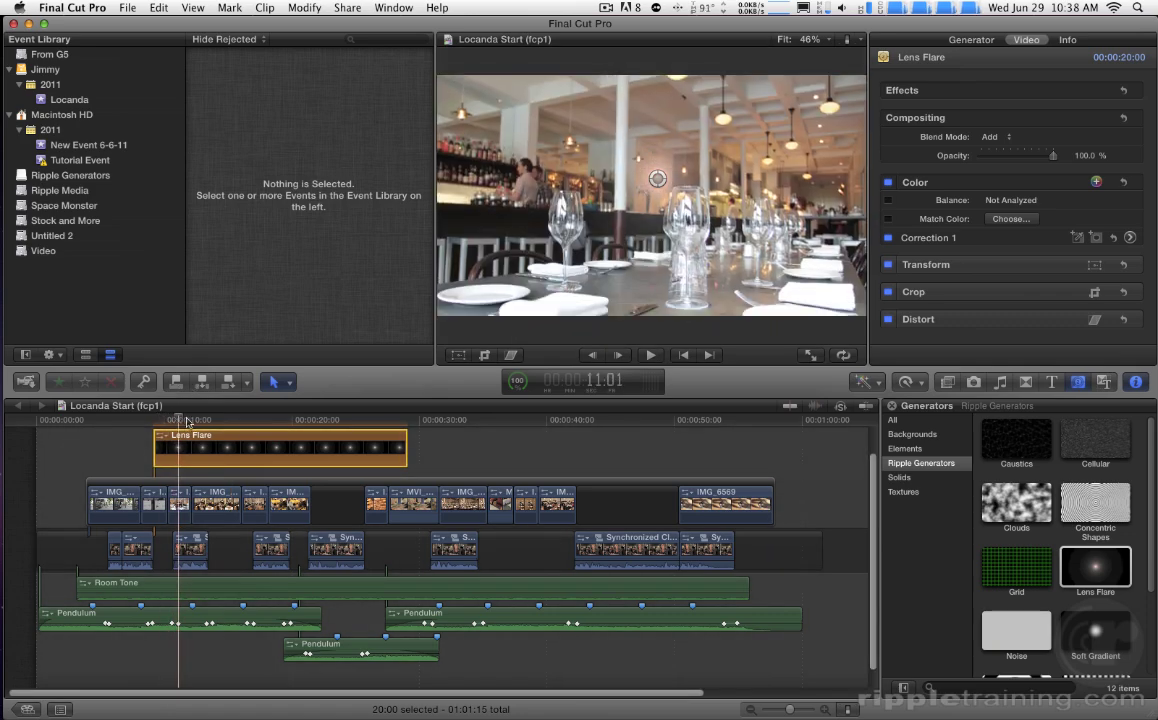
drag(641, 186, 555, 225)
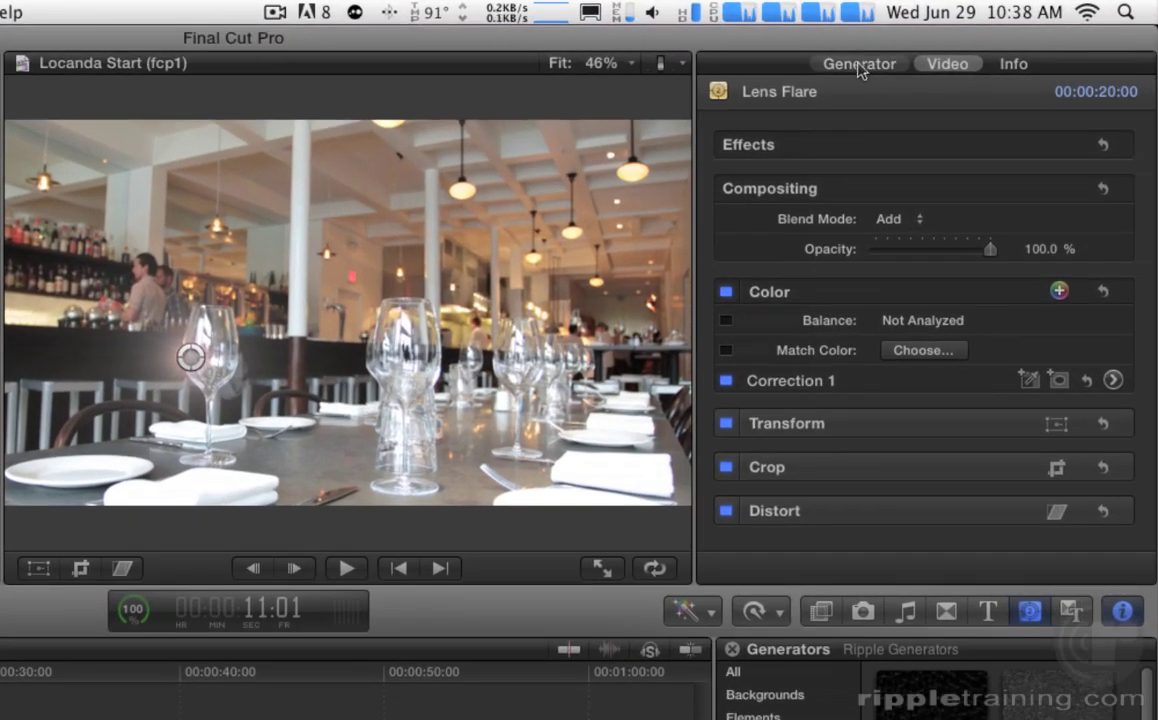
click(883, 60)
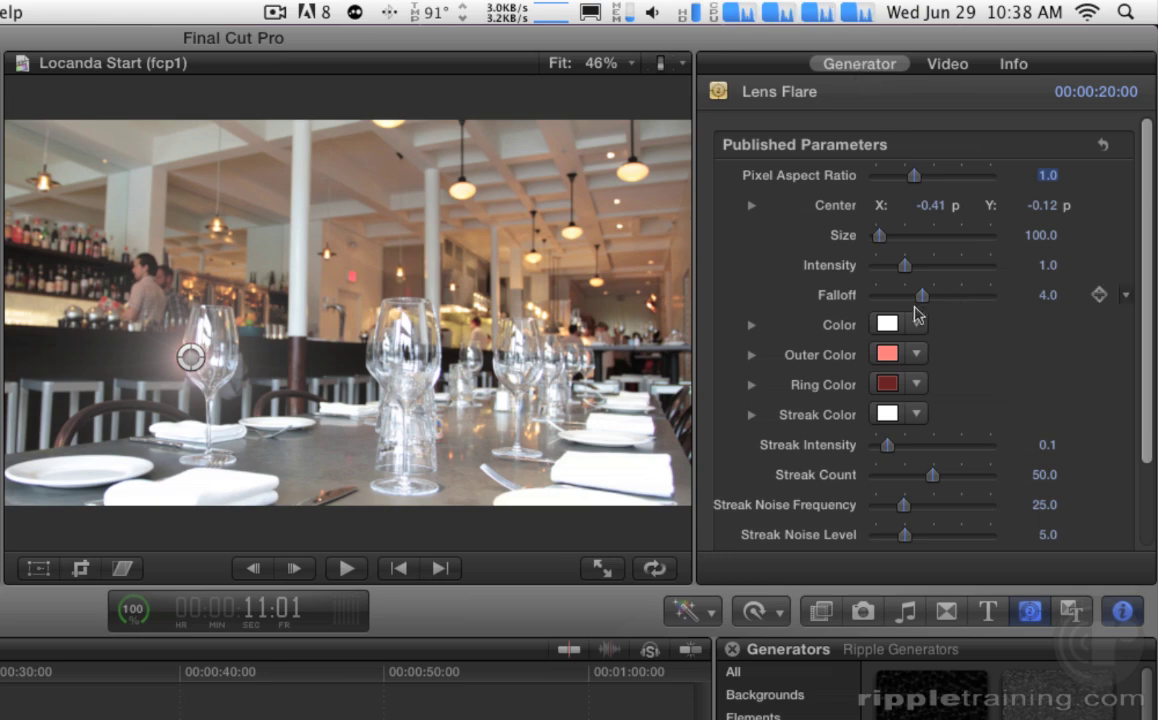
drag(910, 266, 884, 238)
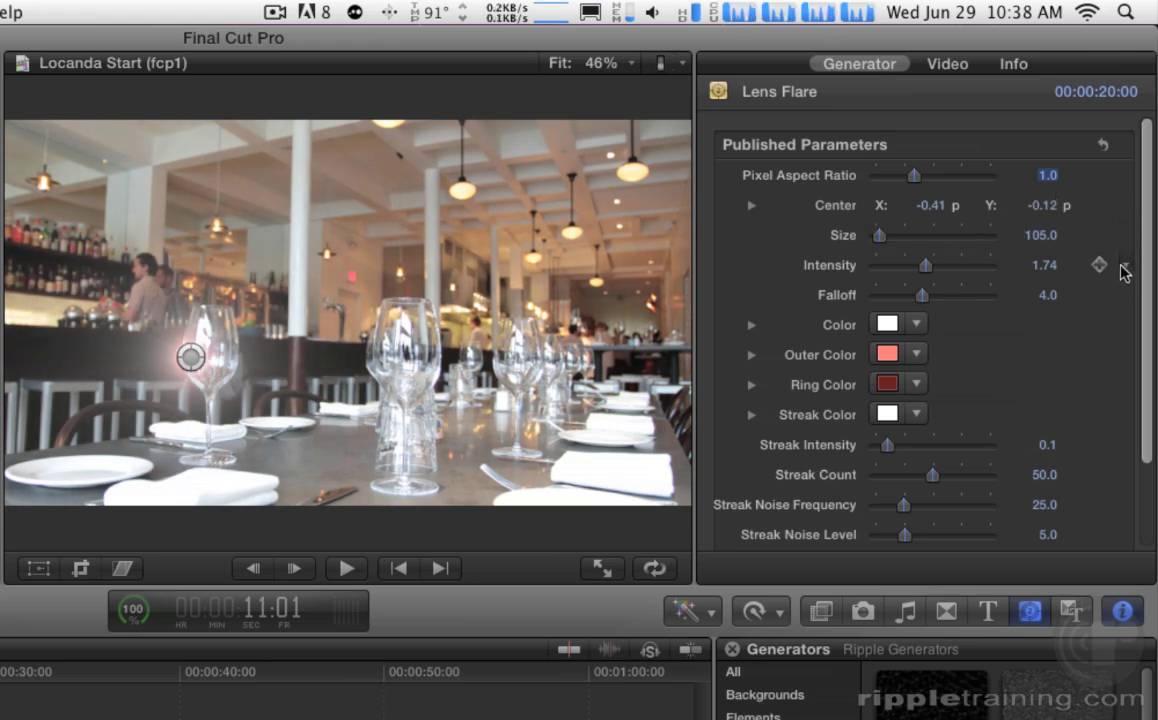
Add a keyframe to the Lens Flare's Falloff parameter, then scroll through the Generators list
click(1128, 294)
click(1086, 344)
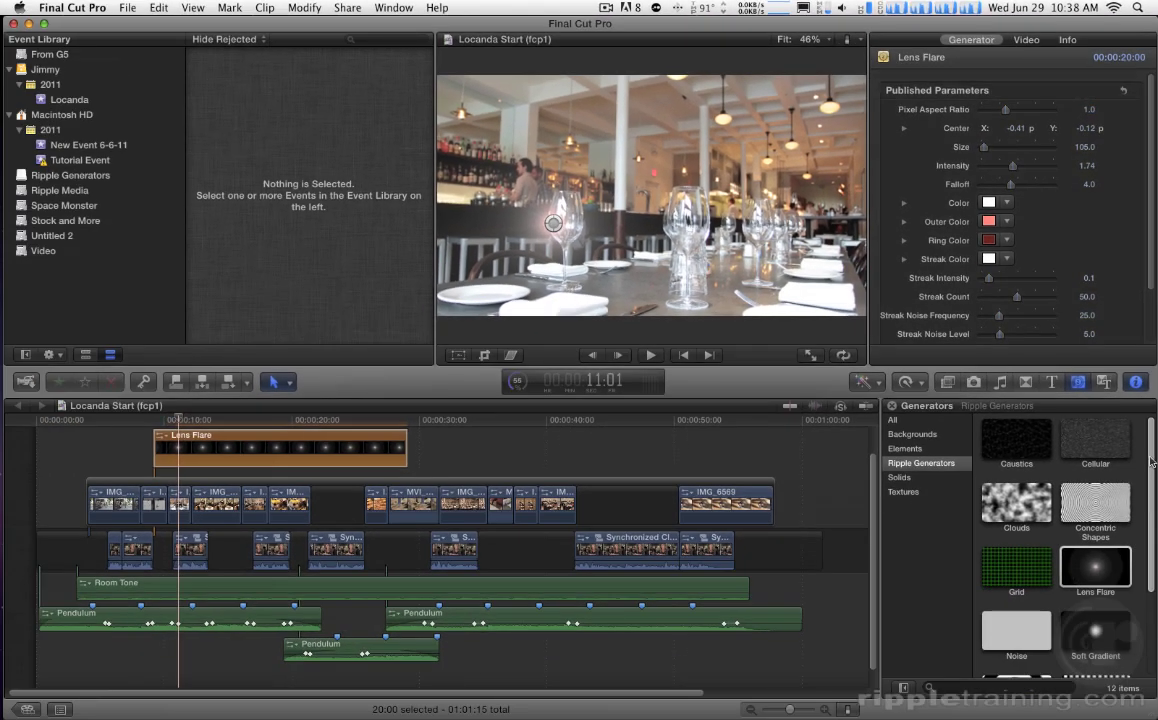
scroll(1152, 462, down, 5)
scroll(1155, 447, up, 5)
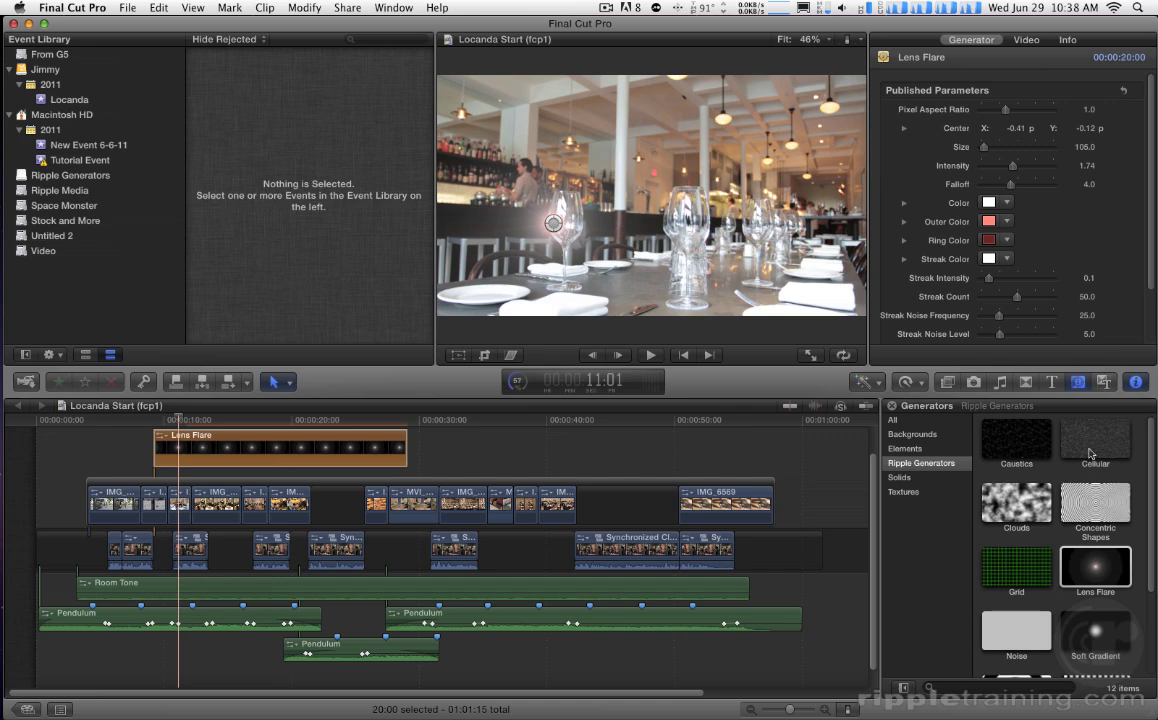